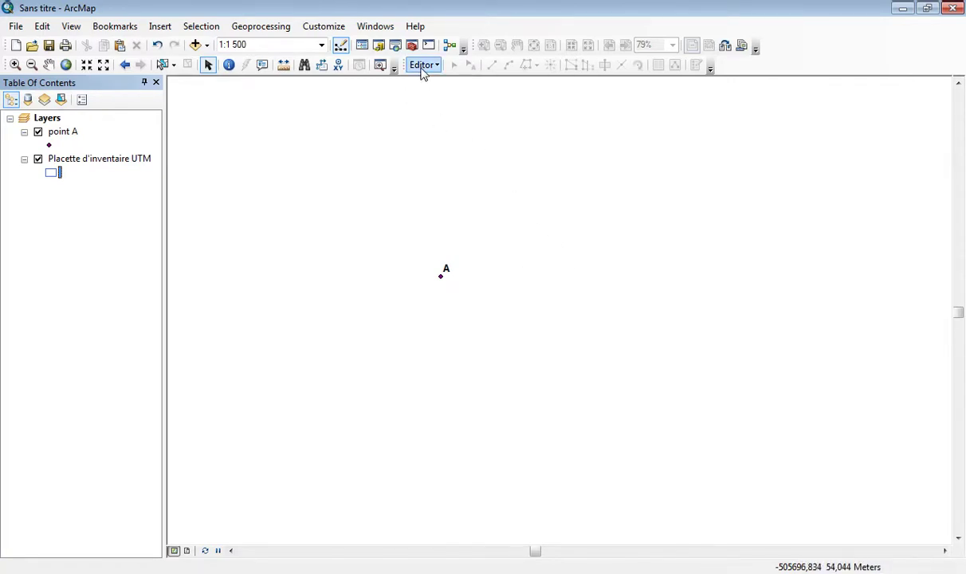
- Start an edit session and begin a polygon in the Placette d'inventaire UTM layer with its first vertex snapped to point A
left_click(422, 65)
left_click(415, 80)
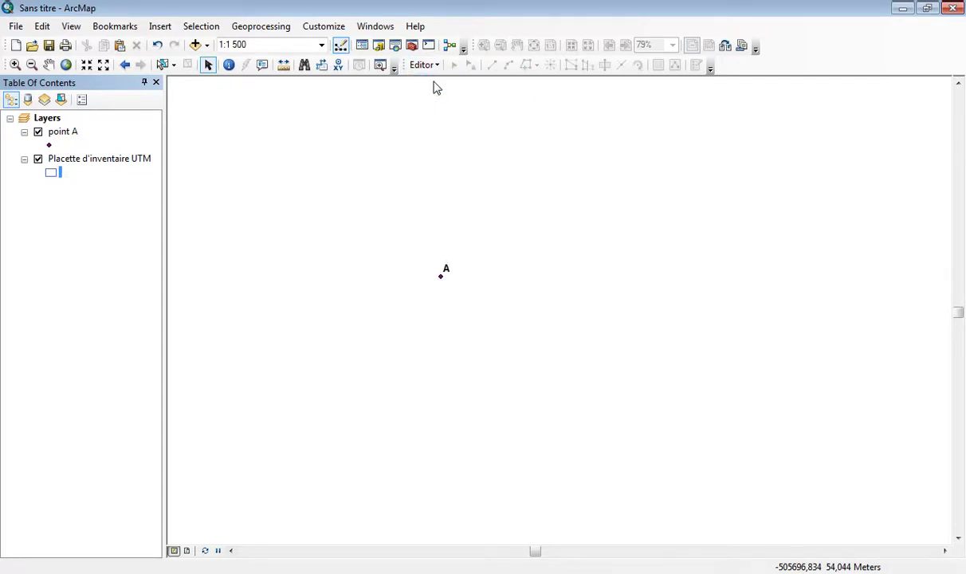
left_click(561, 453)
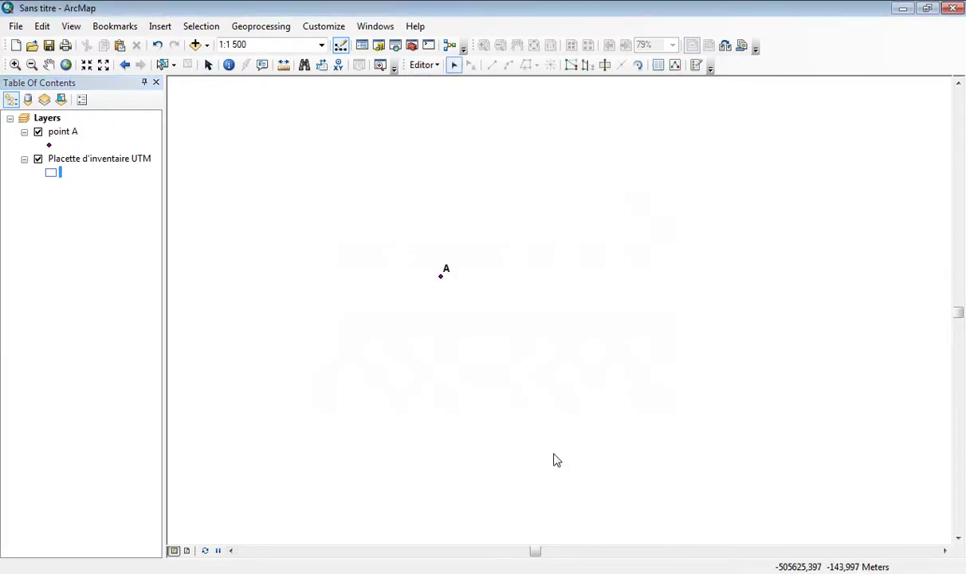
left_click(696, 67)
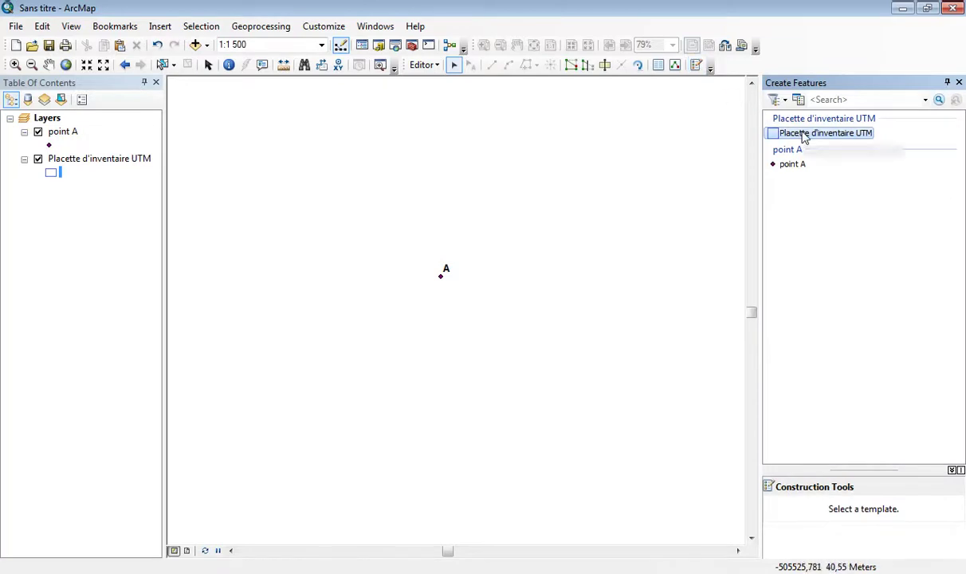
left_click(804, 134)
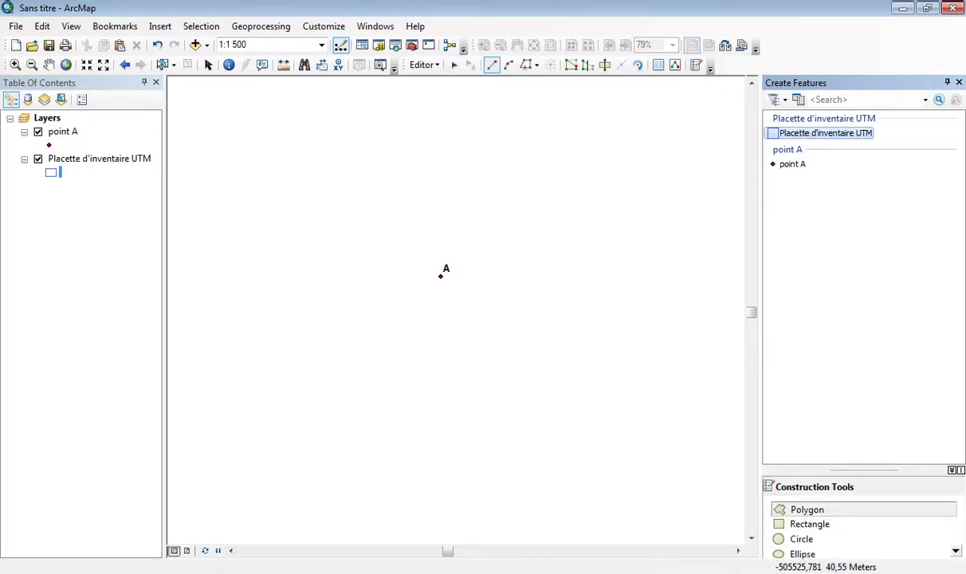
left_click(832, 517)
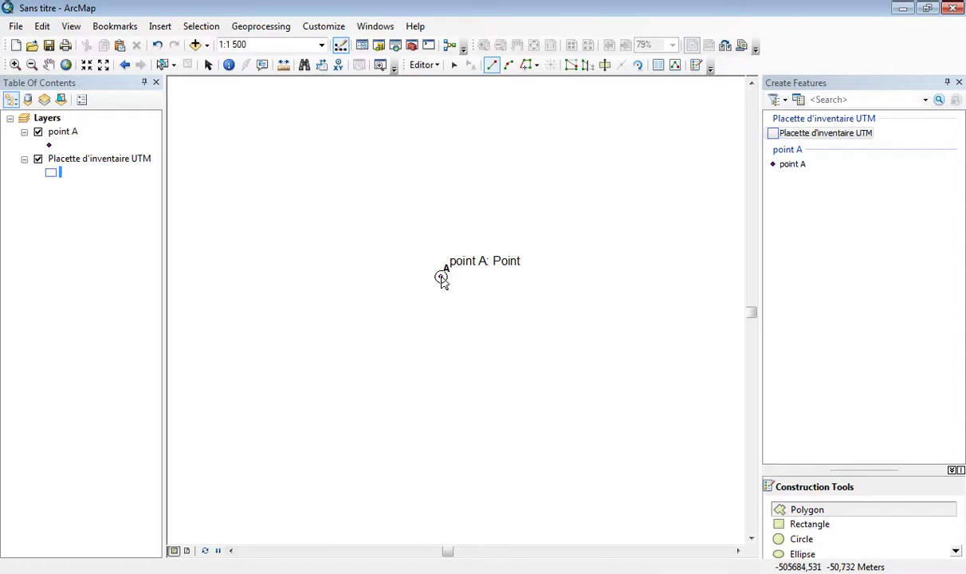
left_click(442, 277)
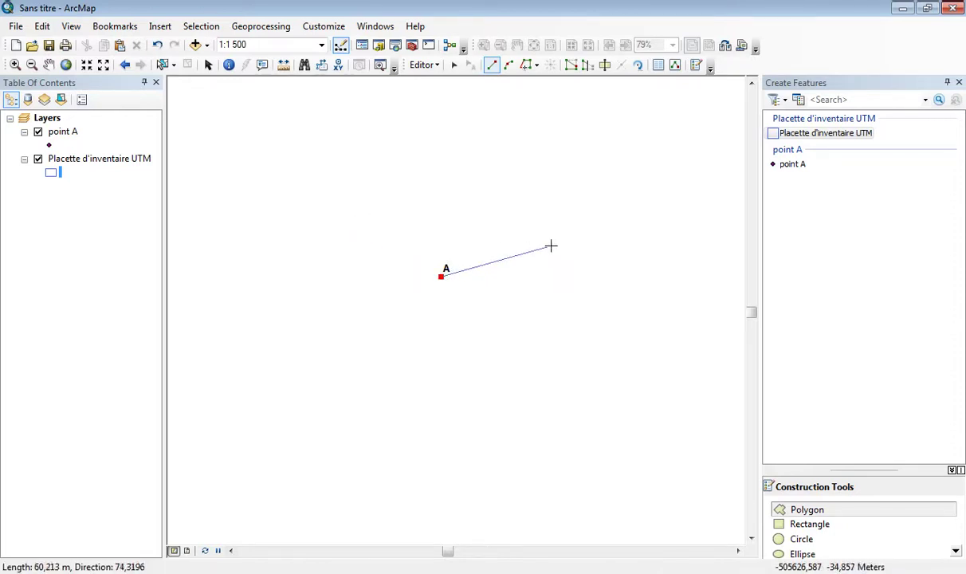
- Add the second polygon vertex from point A using direction 326 and length 50 m
right_click(516, 233)
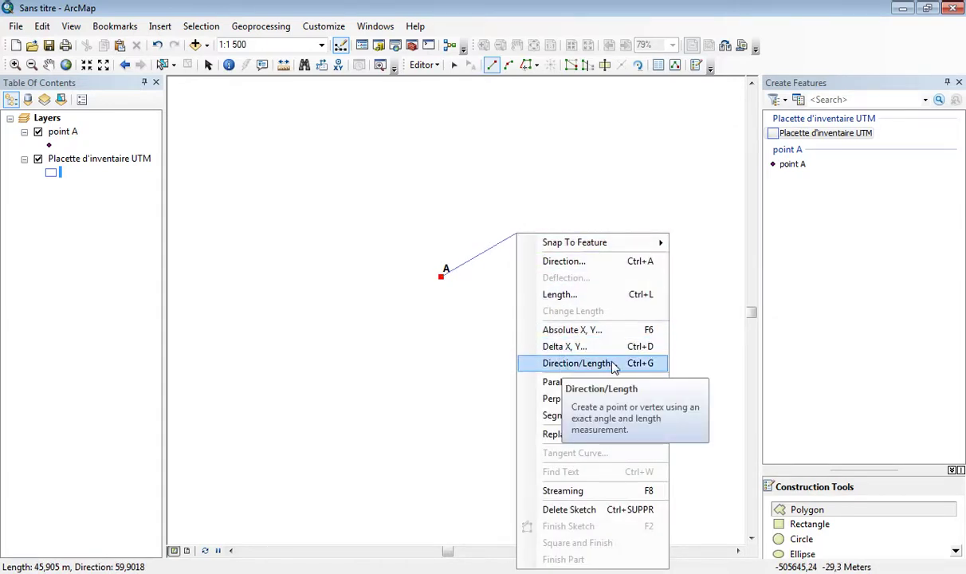
left_click(576, 364)
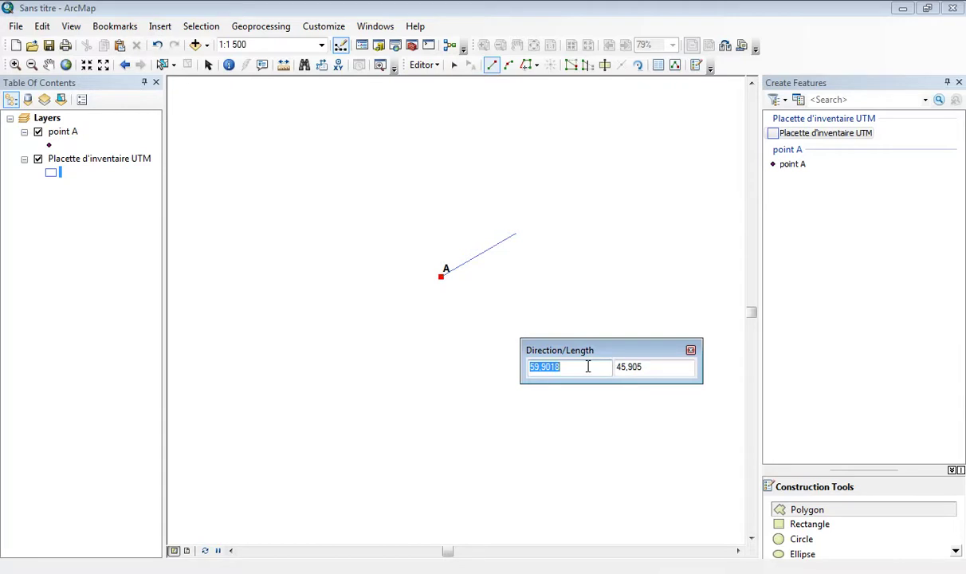
type("0")
type("2")
type("6")
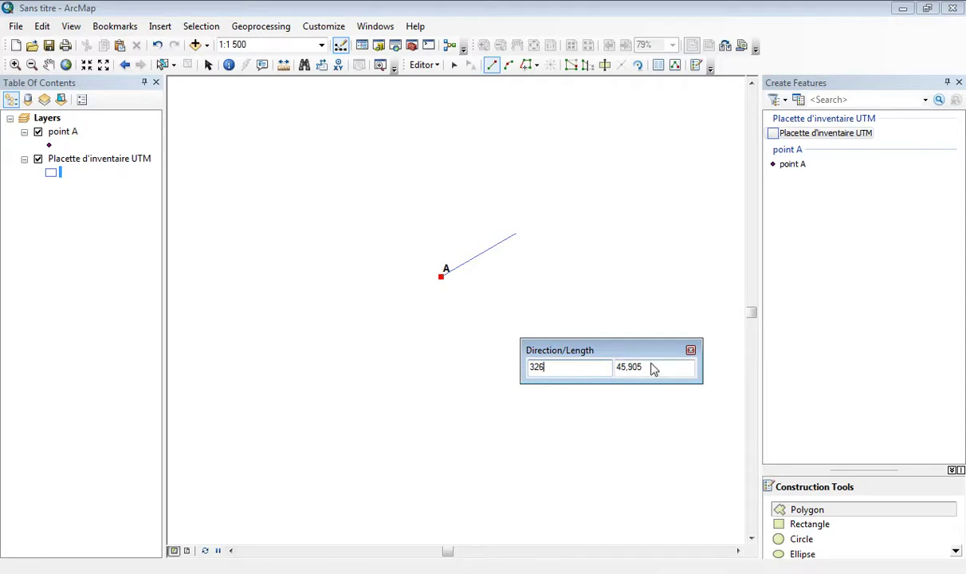
left_click_drag(651, 366, 613, 365)
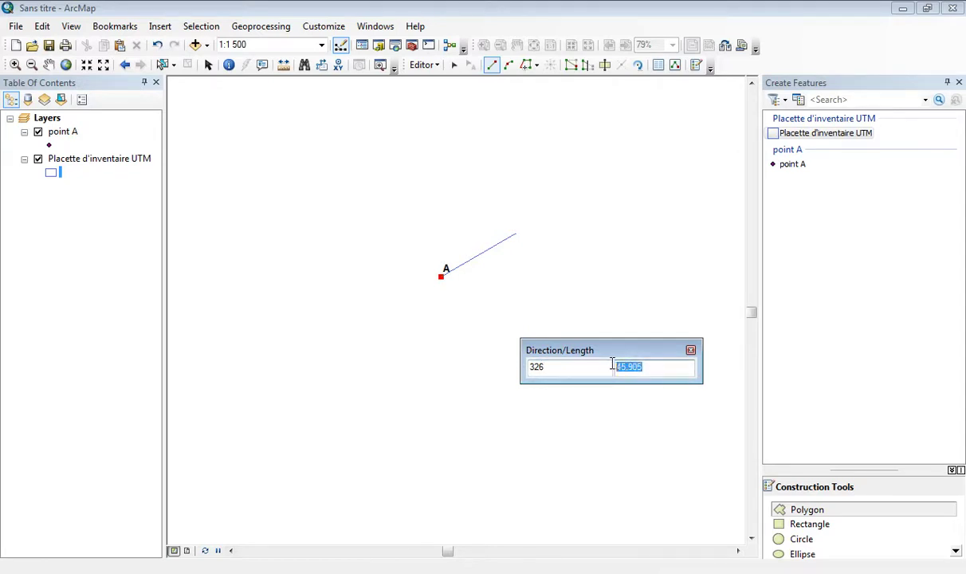
type("50")
key("Return")
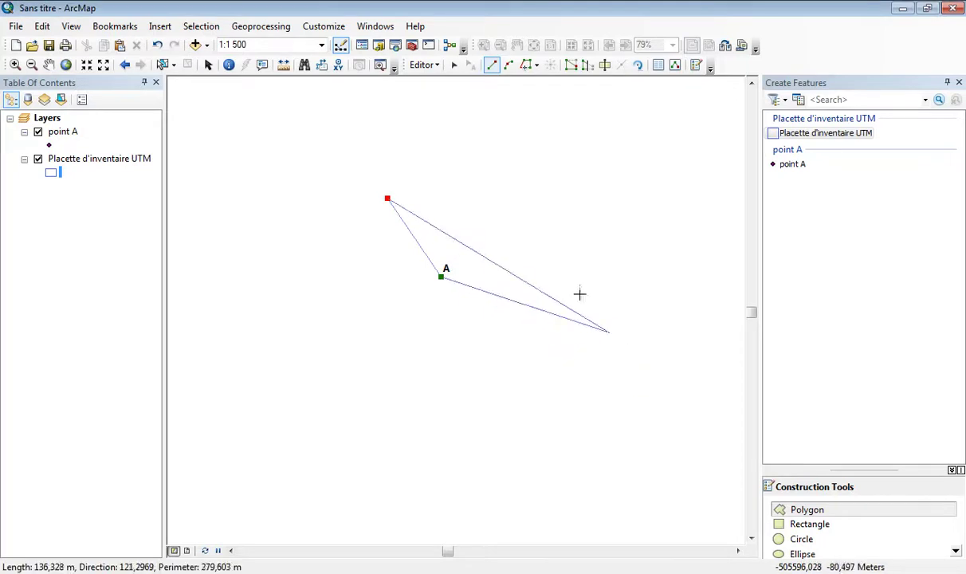
- Add the third polygon vertex using direction 236 and length 45 m
double_click(450, 196)
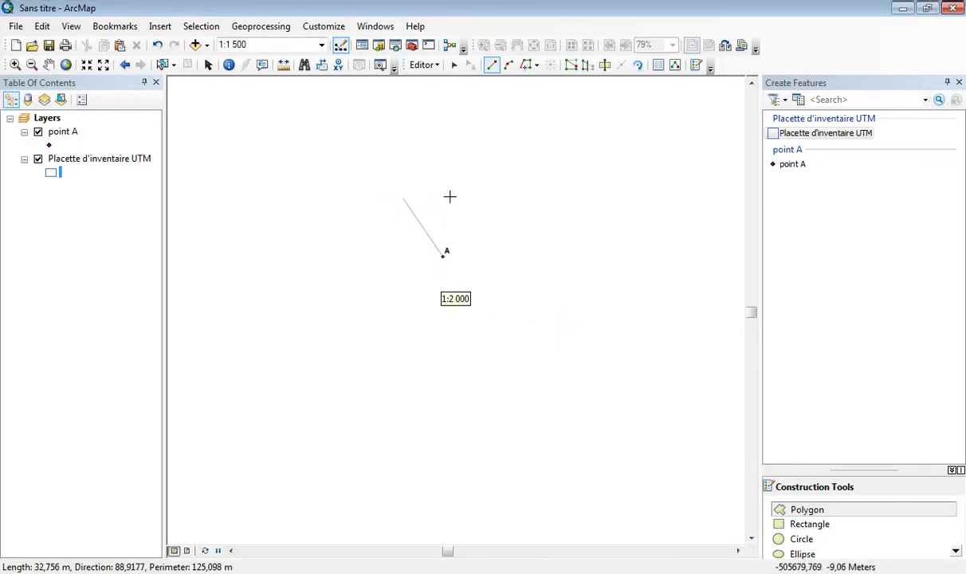
scroll(449, 196, "up", 2)
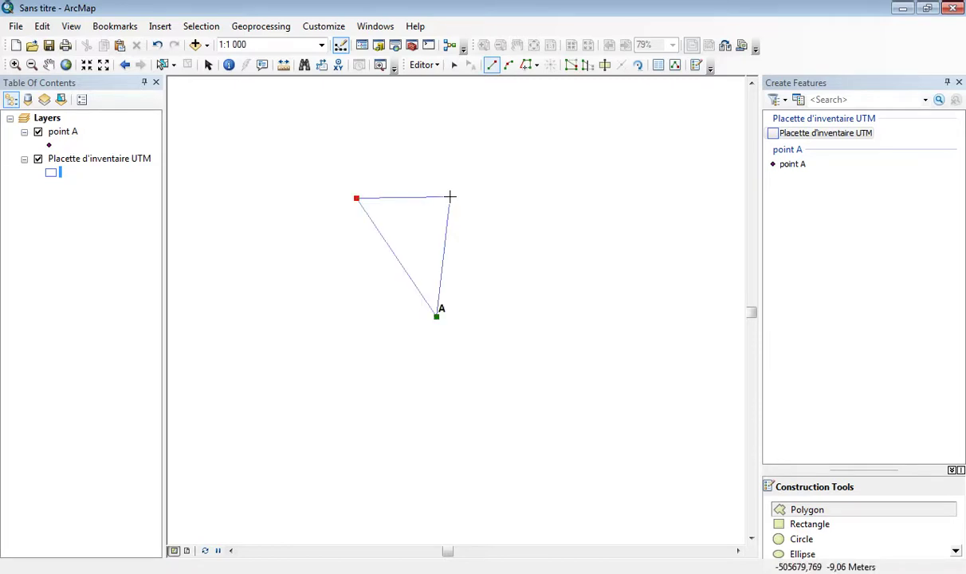
scroll(449, 196, "up", 1)
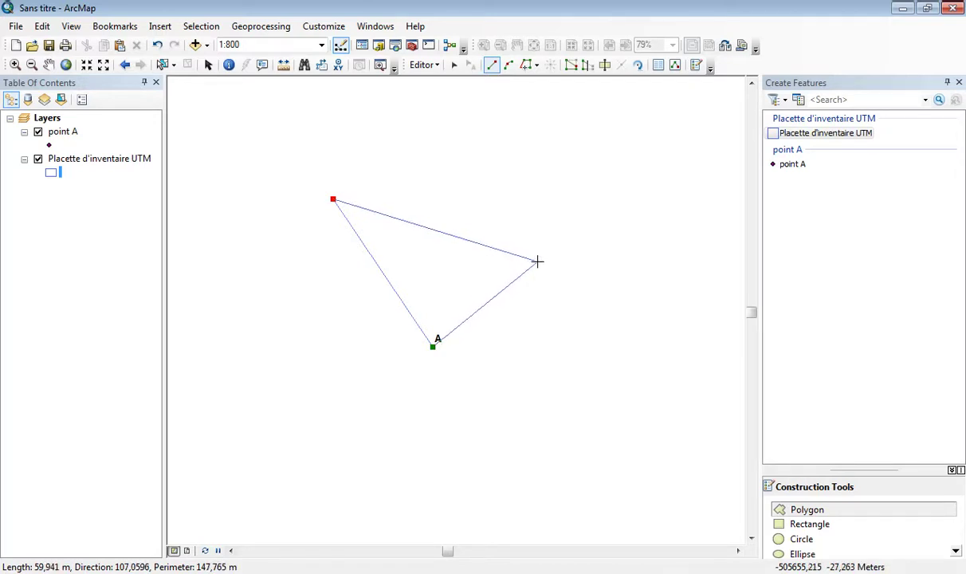
right_click(538, 261)
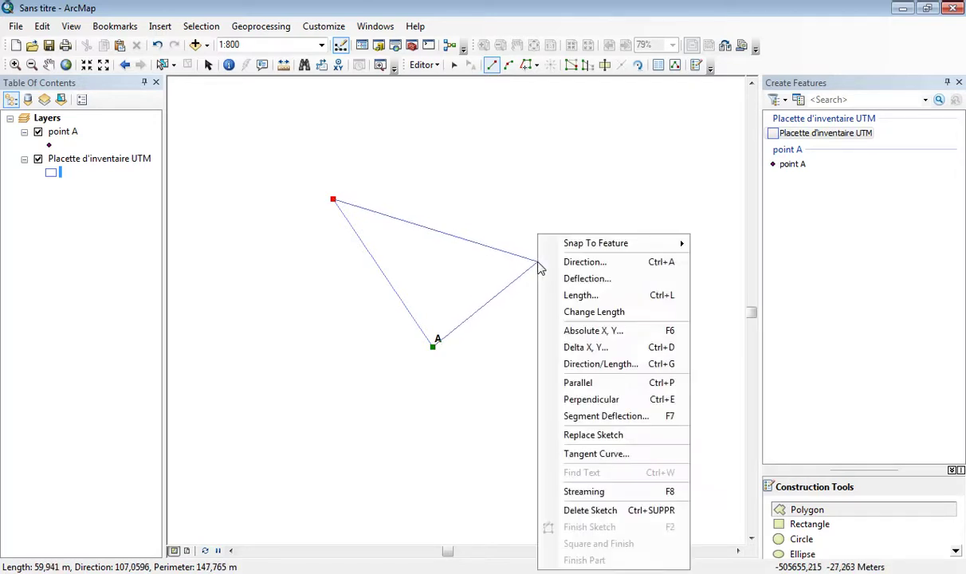
left_click(573, 365)
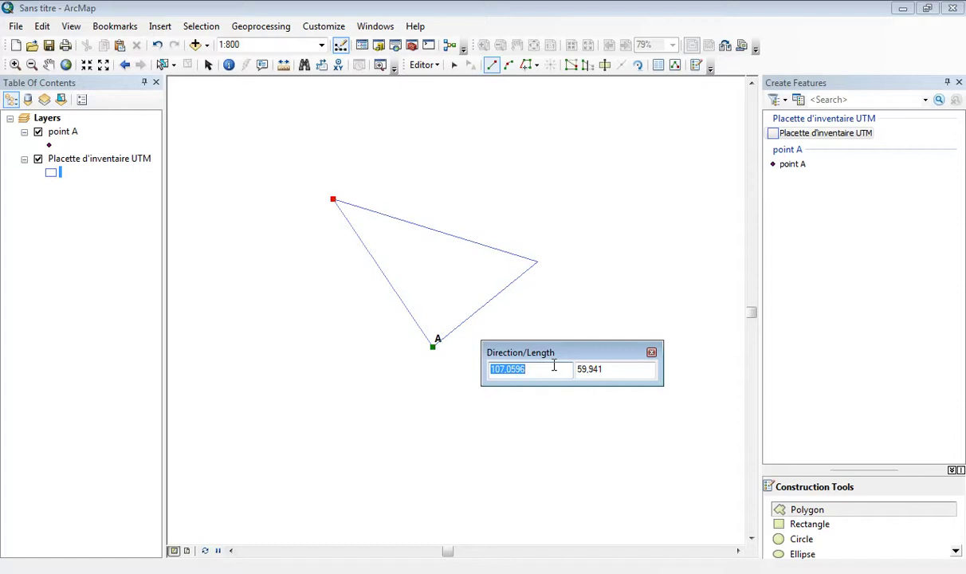
type("236")
left_click_drag(629, 371, 570, 372)
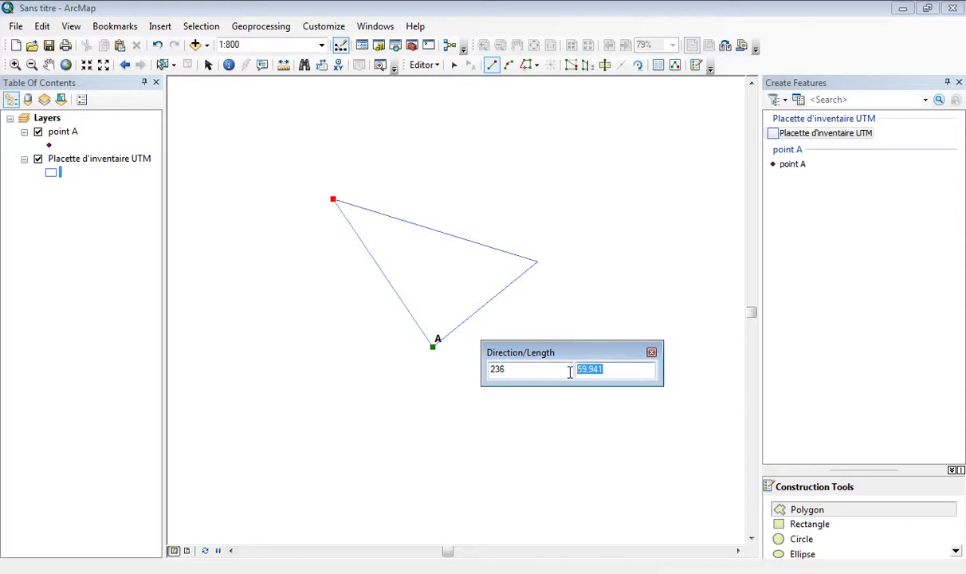
type("45")
key("Return")
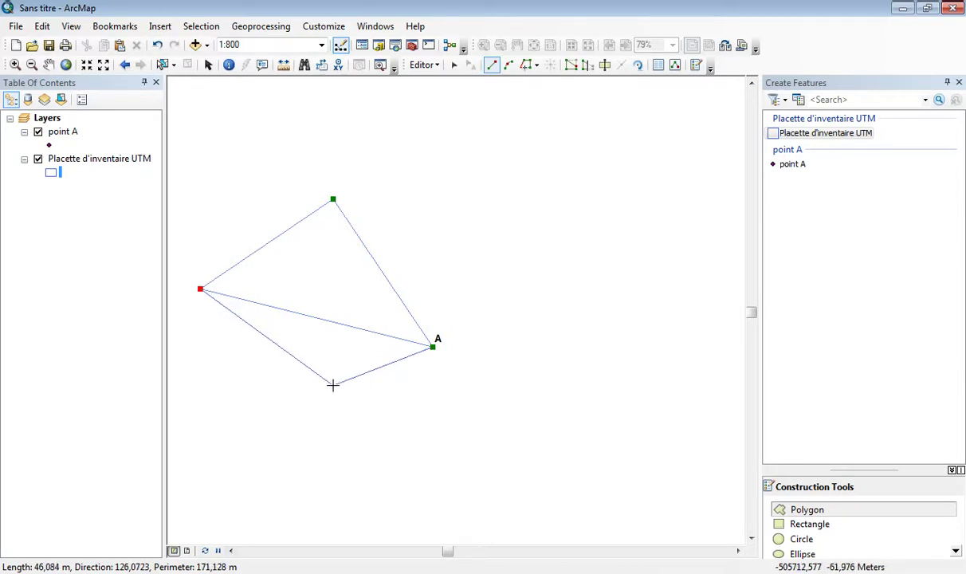
- Add the fourth polygon vertex using direction 146 and length 75 m
right_click(333, 385)
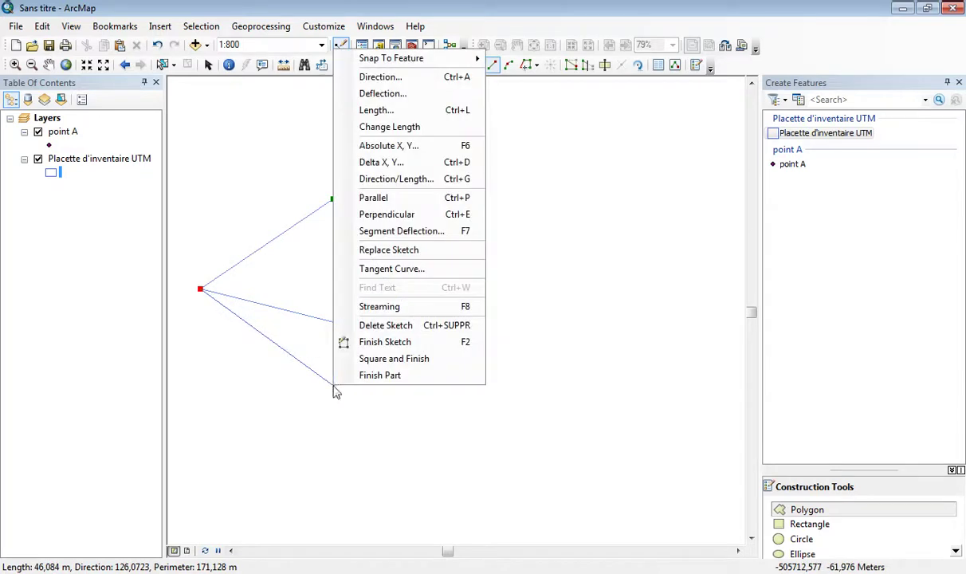
left_click(377, 180)
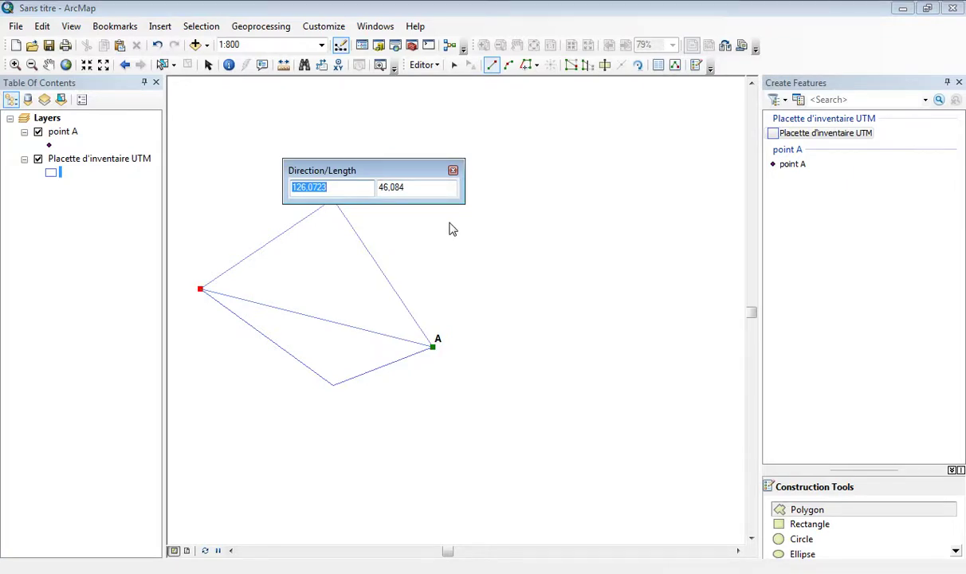
type("146")
double_click(414, 188)
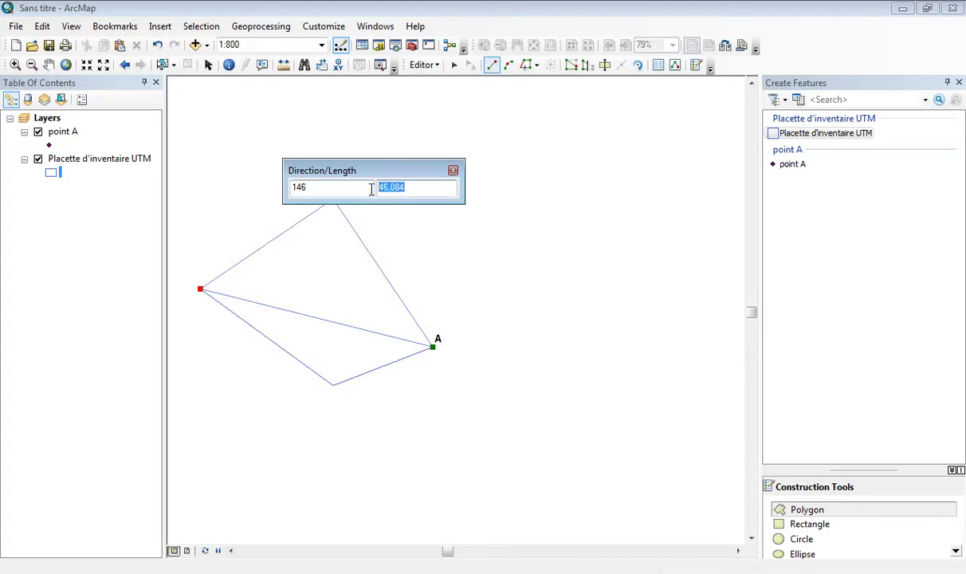
type("75")
key("Return")
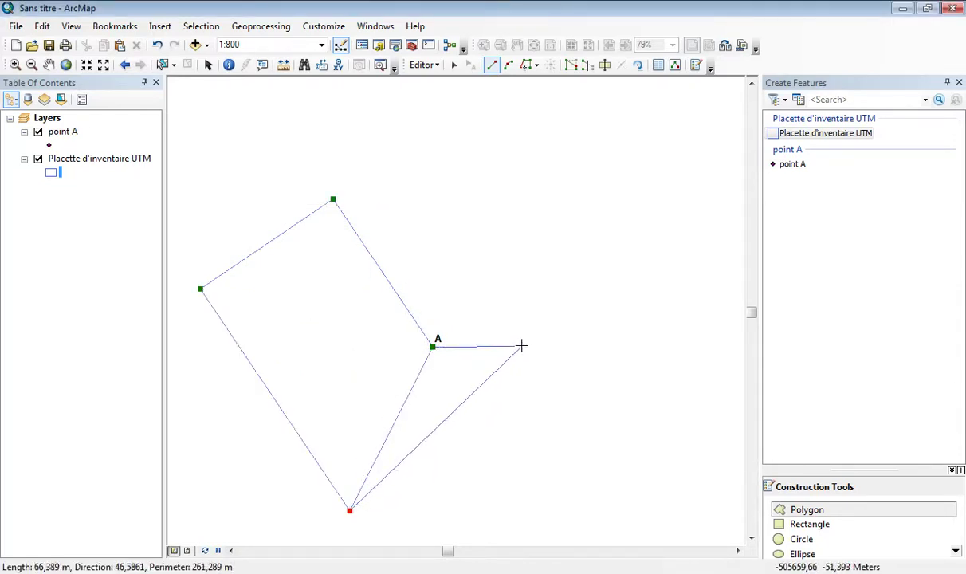
- Add the fifth polygon vertex using direction 56 and length 120 m
right_click(566, 341)
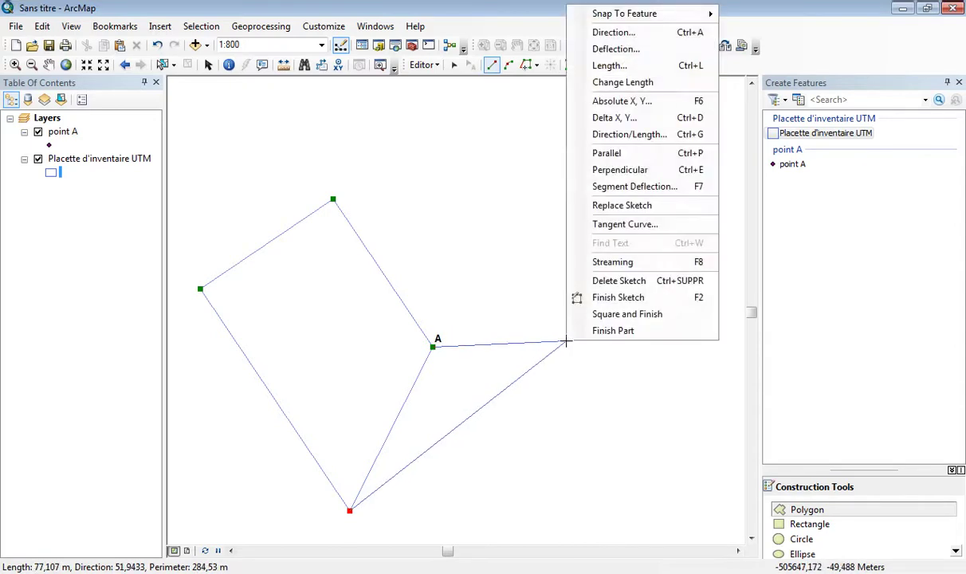
left_click(599, 135)
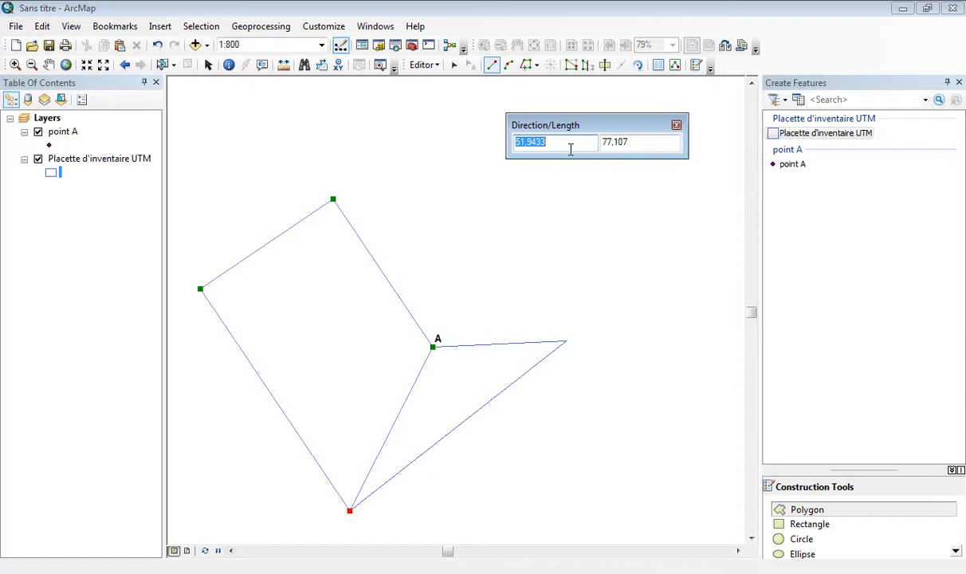
type("56")
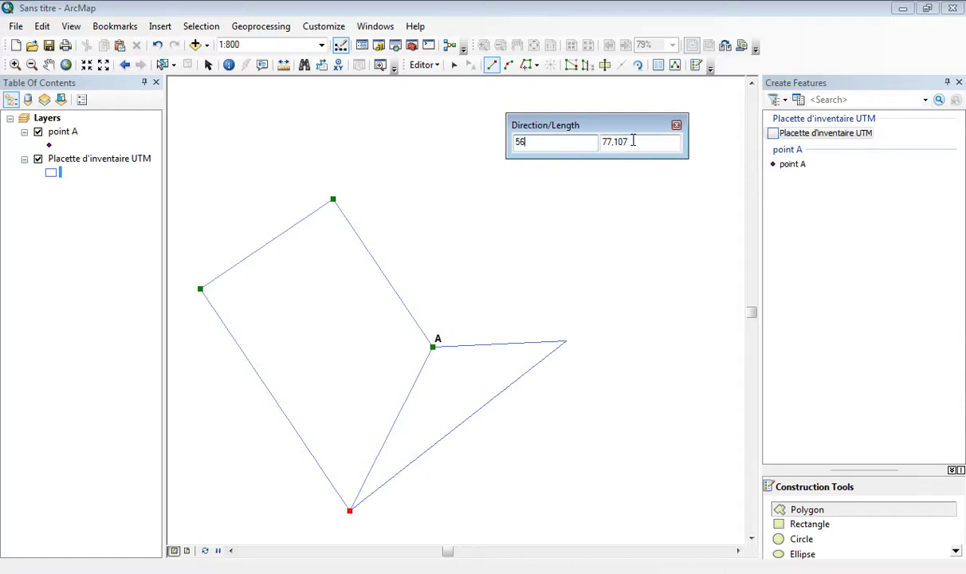
key("Tab")
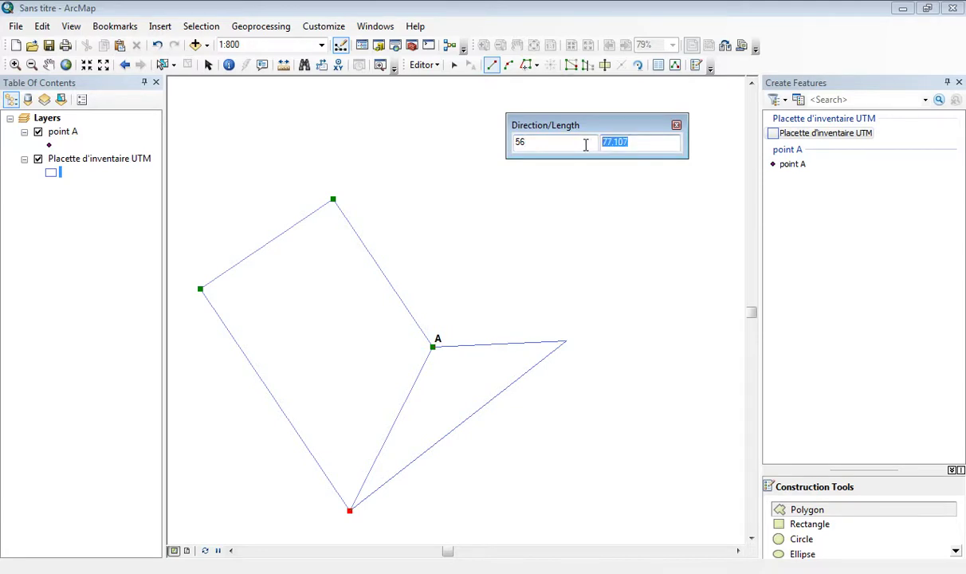
type("120")
key("Return")
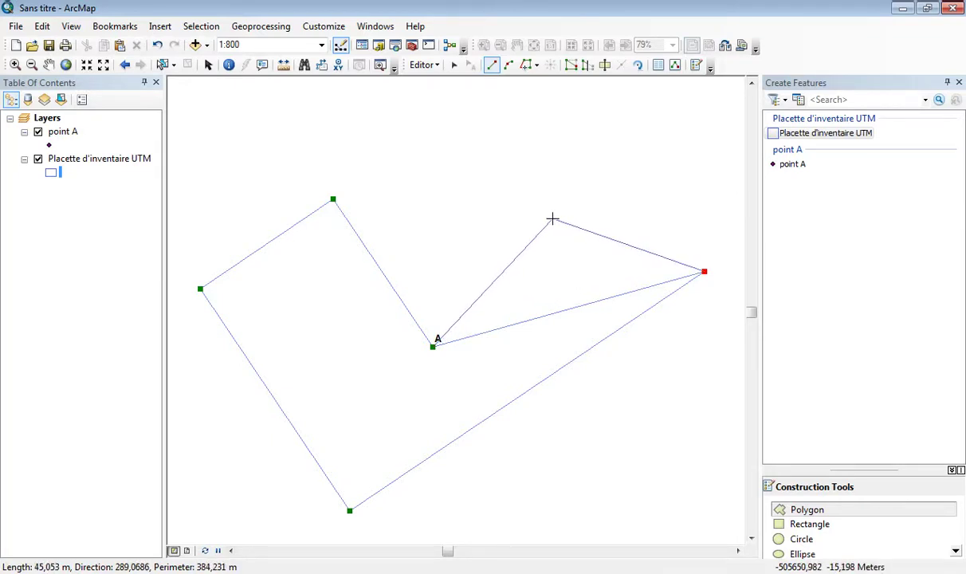
- Try to add the closing polygon vertex using direction 254;5 and length 79 m
right_click(511, 200)
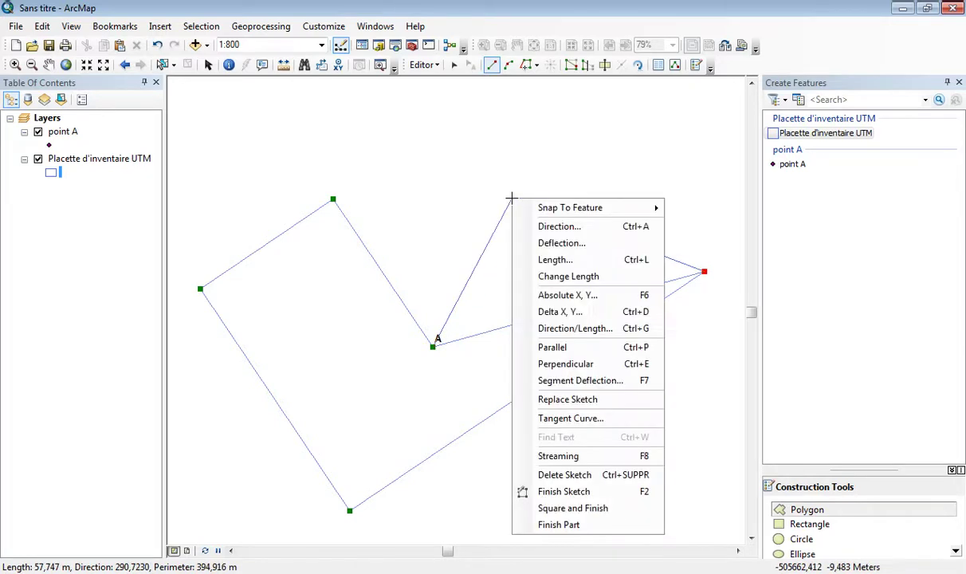
left_click(558, 329)
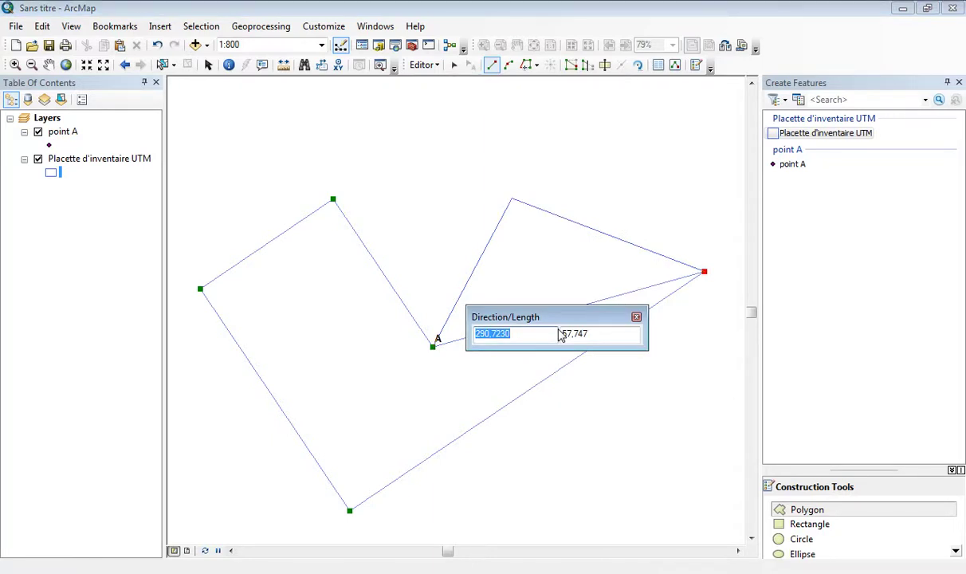
type("254,5")
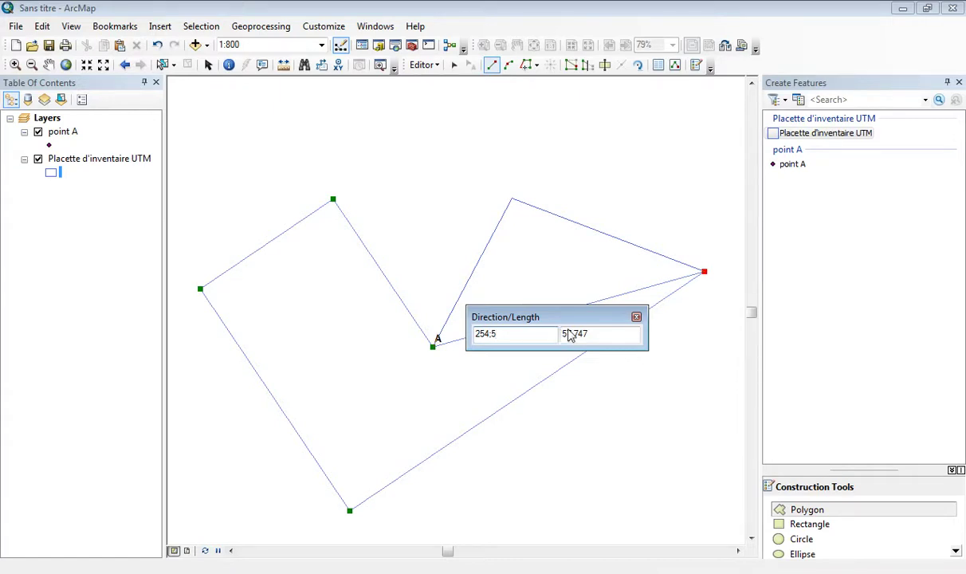
left_click_drag(590, 334, 553, 334)
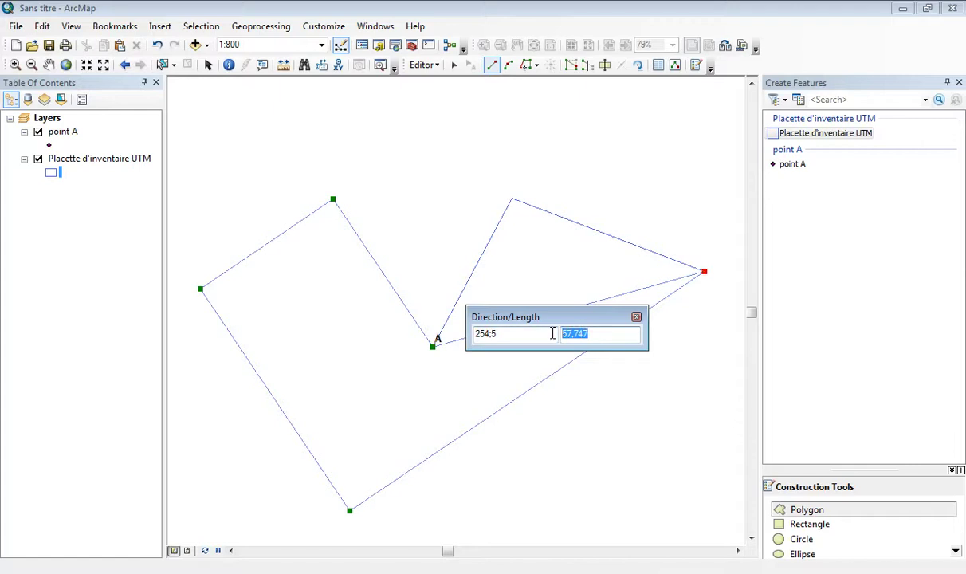
type("79")
key("Return")
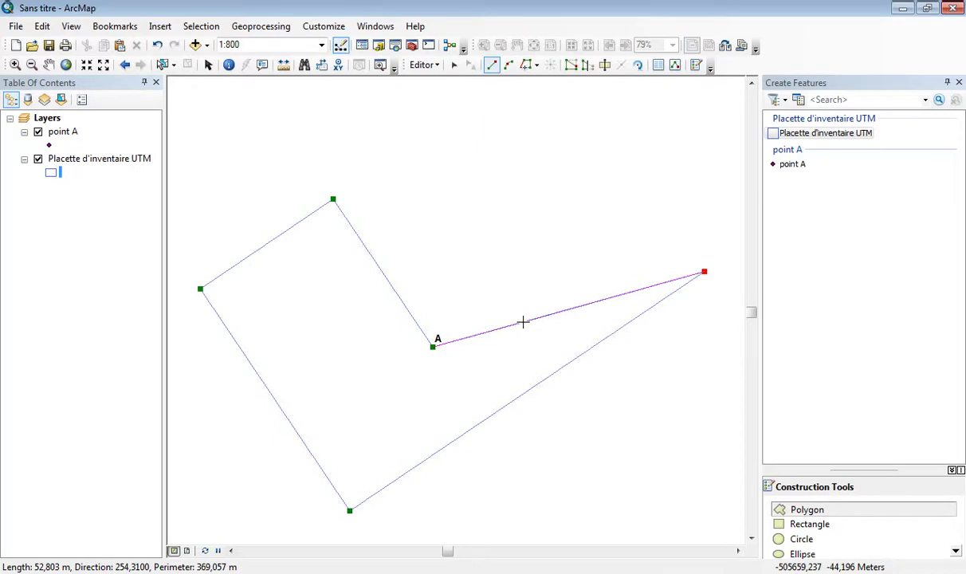
- Close the polygon back at point A and finish the sketch
left_click(433, 346)
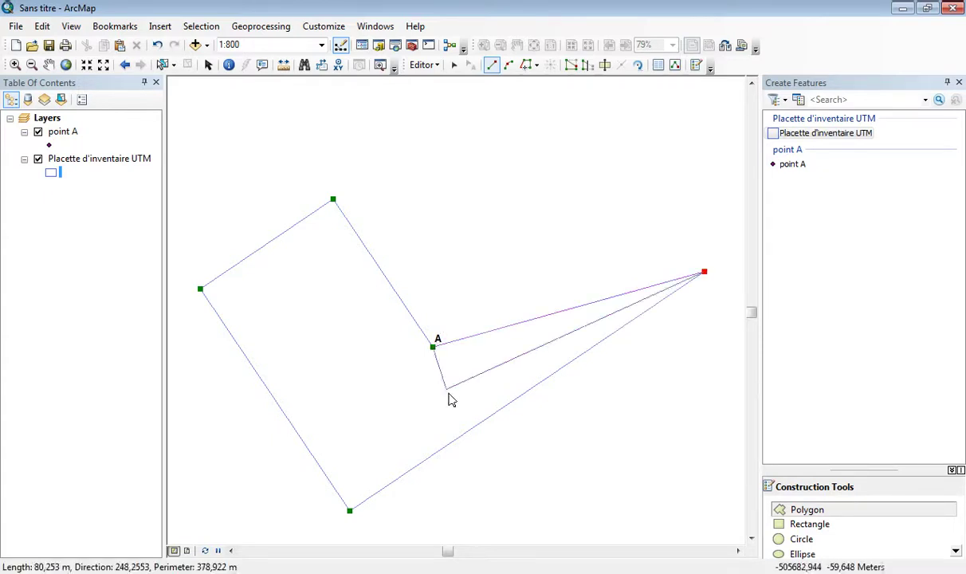
double_click(436, 350)
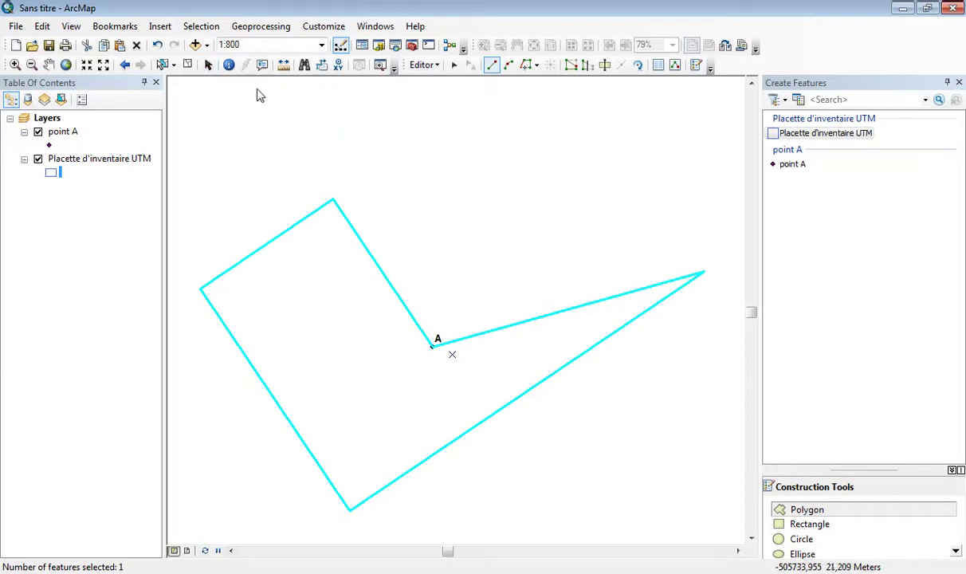
left_click(49, 64)
left_click_drag(328, 298, 339, 262)
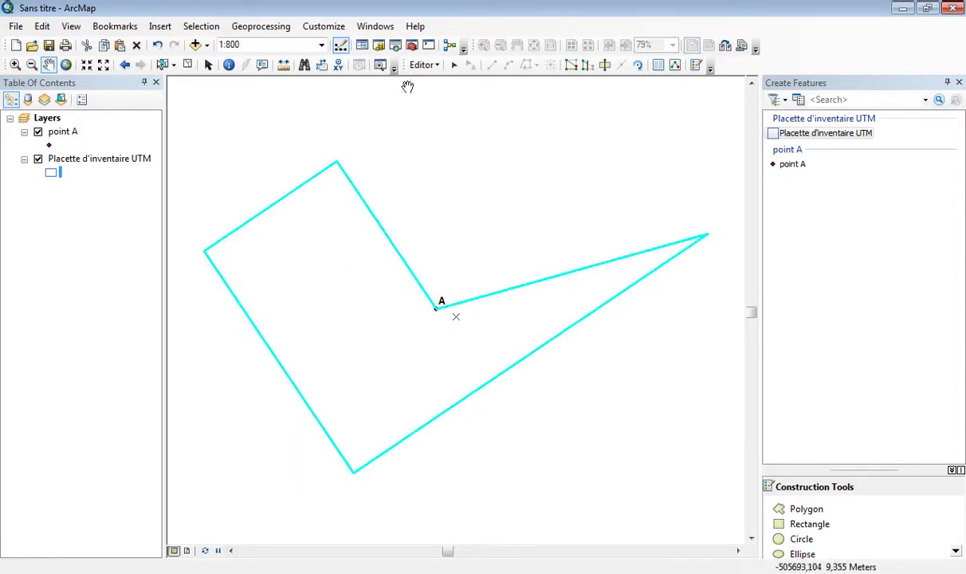
- Save the edits to the digitized inventory plot polygon and stop the editing session
left_click(425, 66)
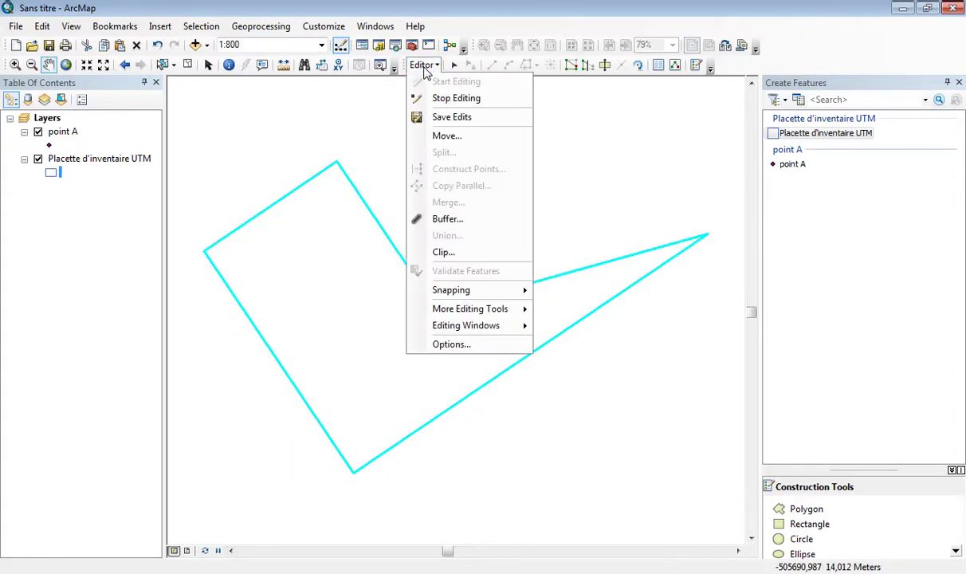
left_click(437, 117)
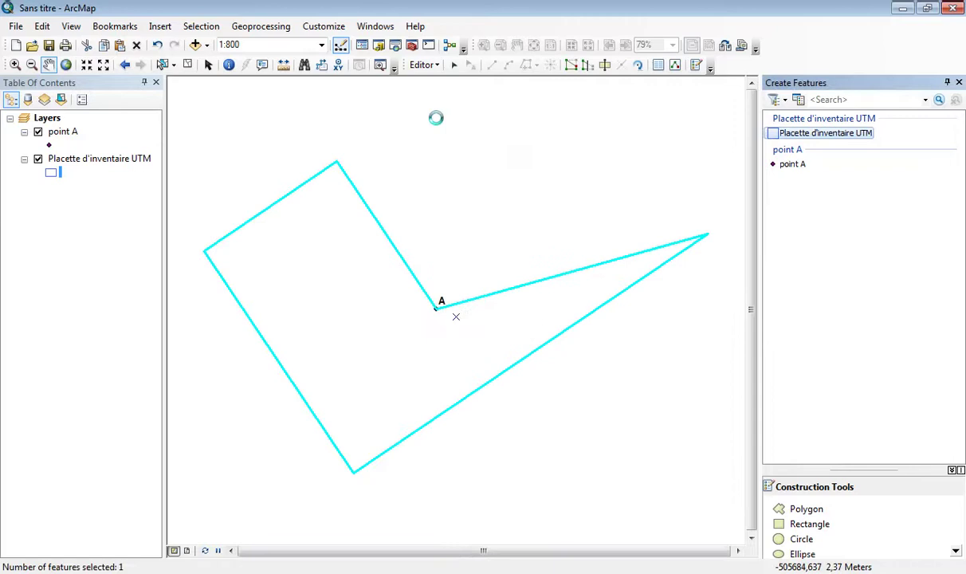
left_click(425, 64)
left_click(424, 95)
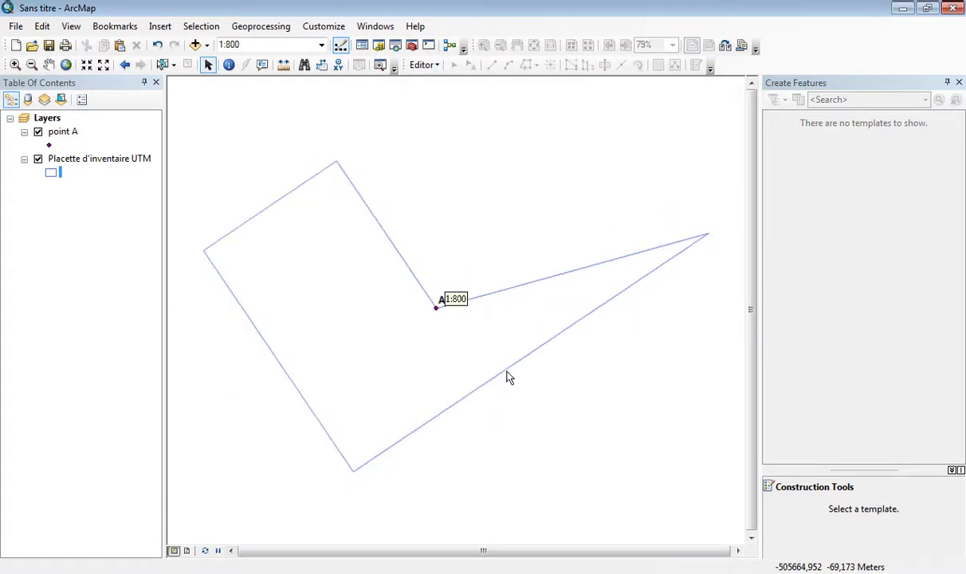
- Add the Autres permis.shp shapefile from the ENEF SIG folder to the map
scroll(509, 377, "up", 1)
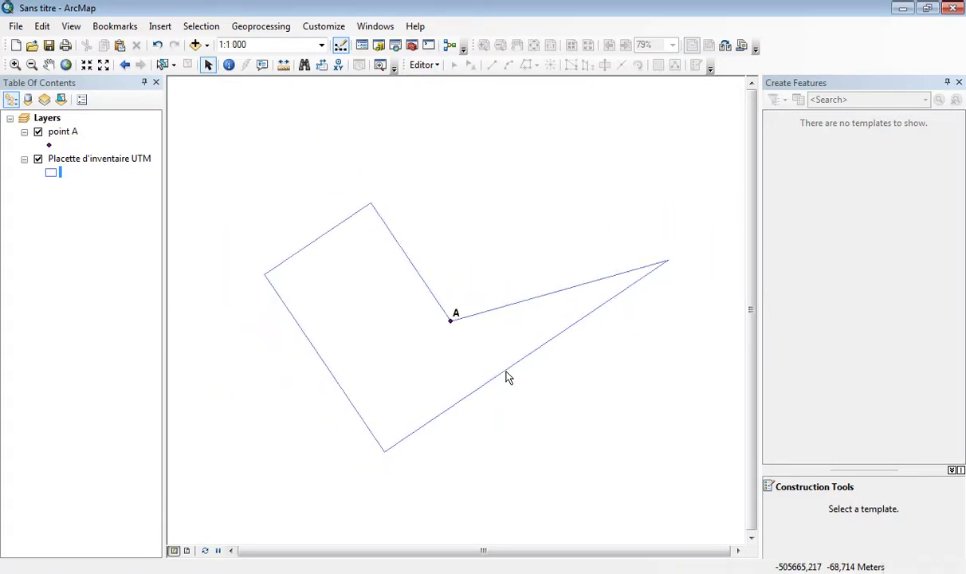
left_click(195, 44)
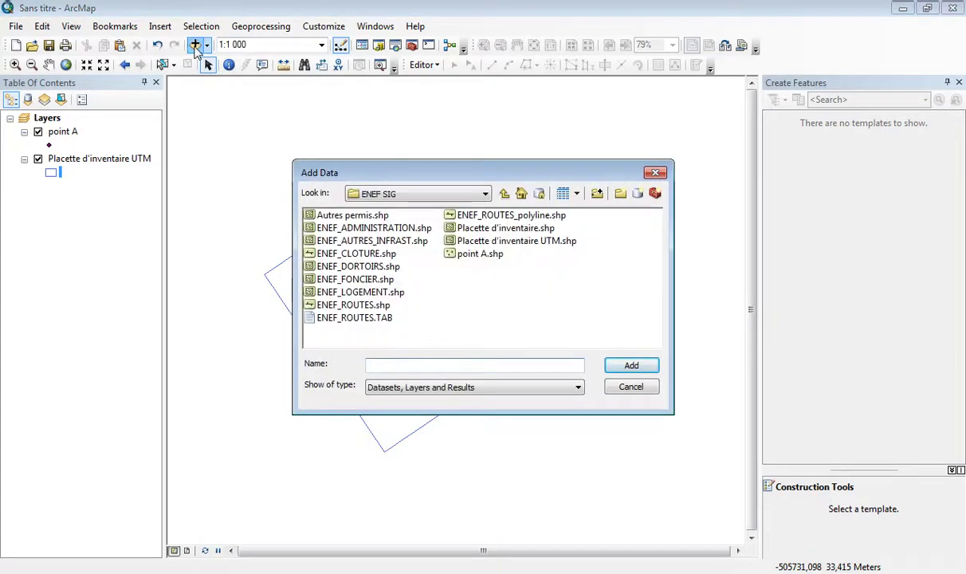
left_click(516, 232)
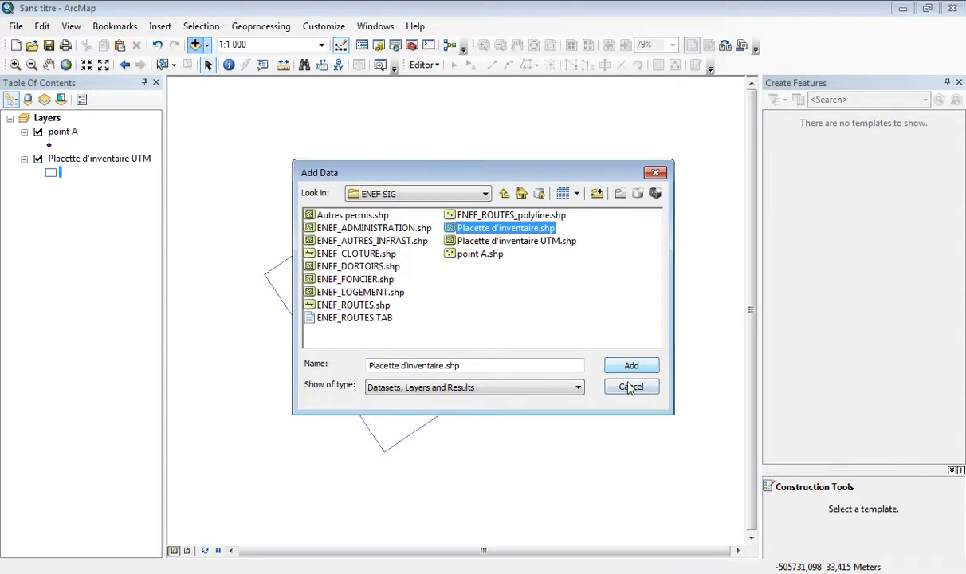
left_click(343, 215)
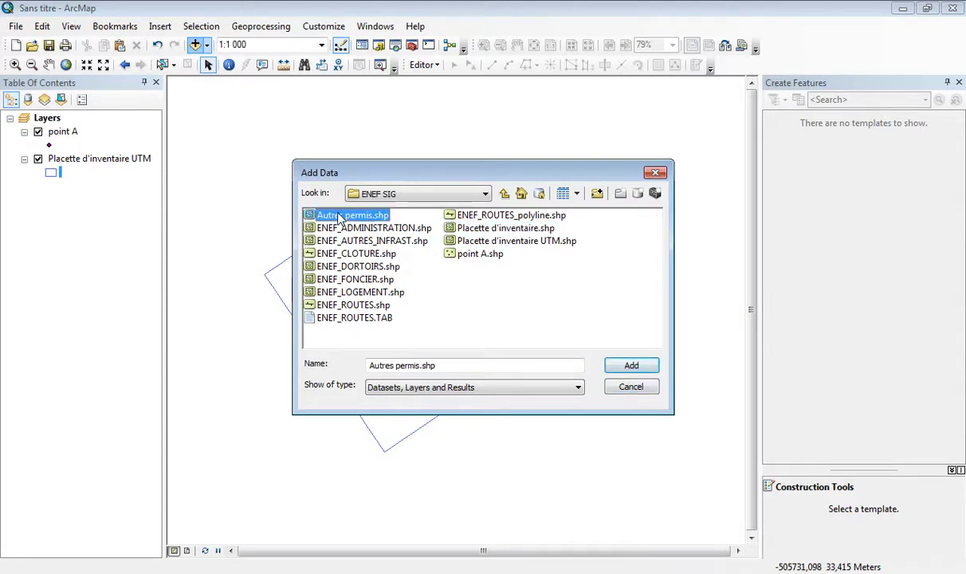
left_click(646, 367)
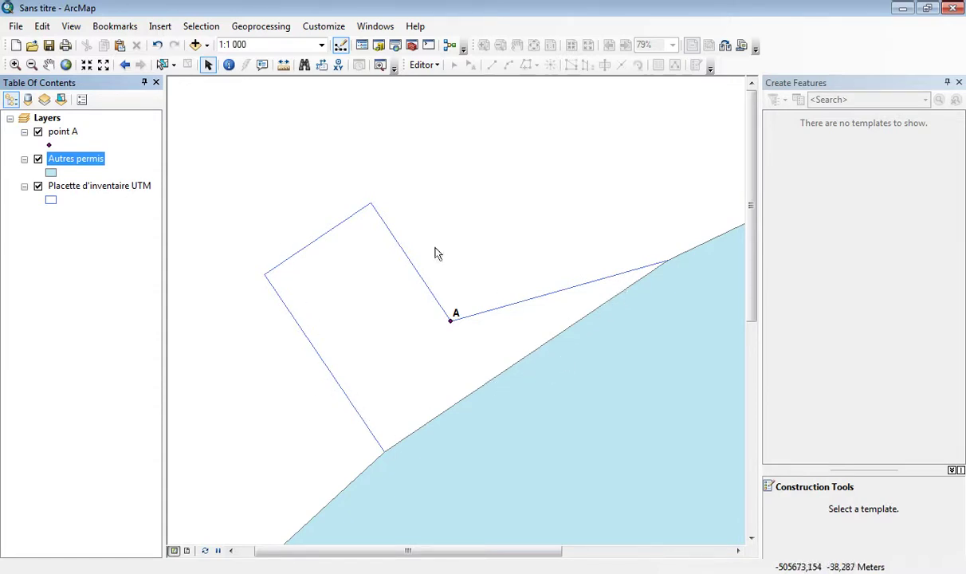
- Add the Placette d'inventaire.shp shapefile from the ENEF SIG folder to the map and switch off that layer's display
left_click(195, 44)
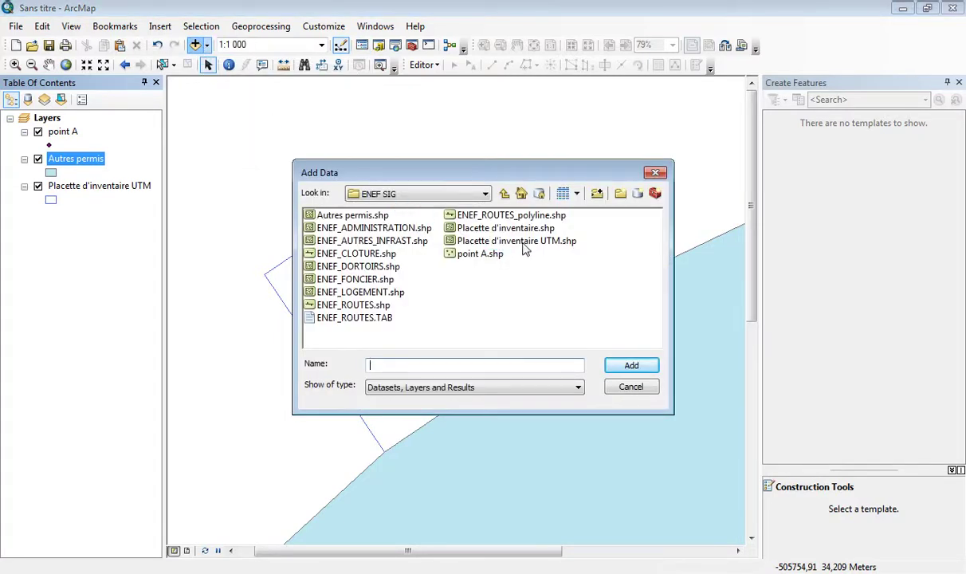
left_click(498, 232)
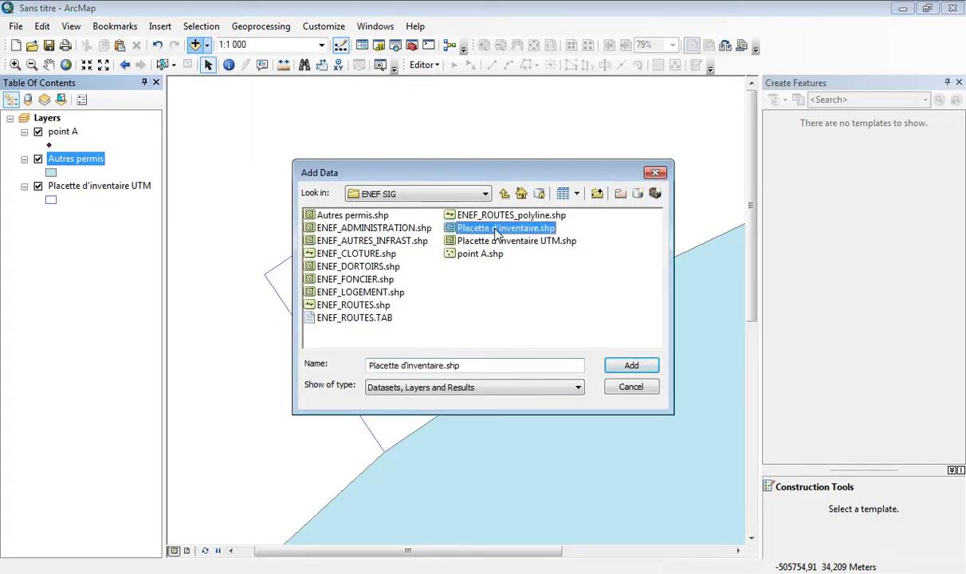
left_click(622, 368)
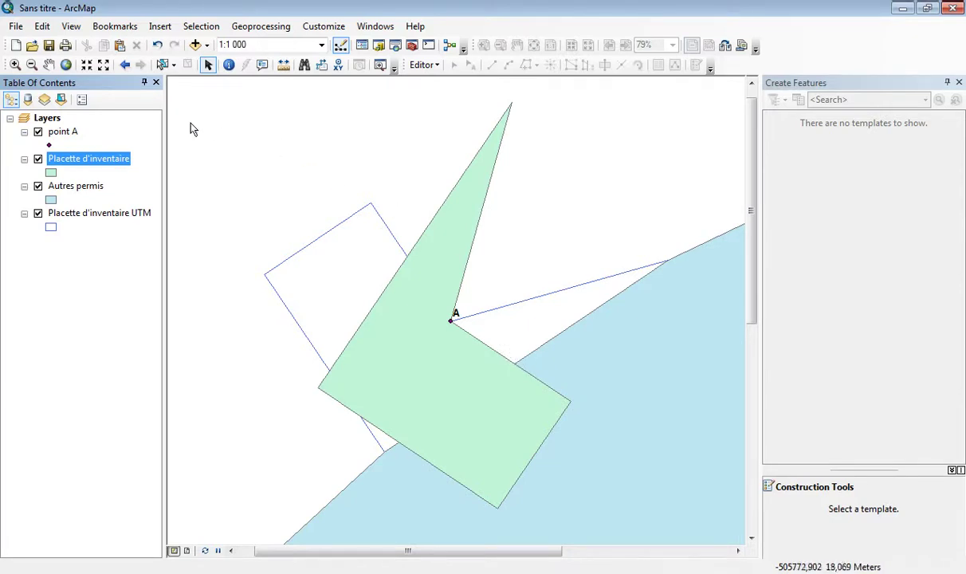
left_click(38, 159)
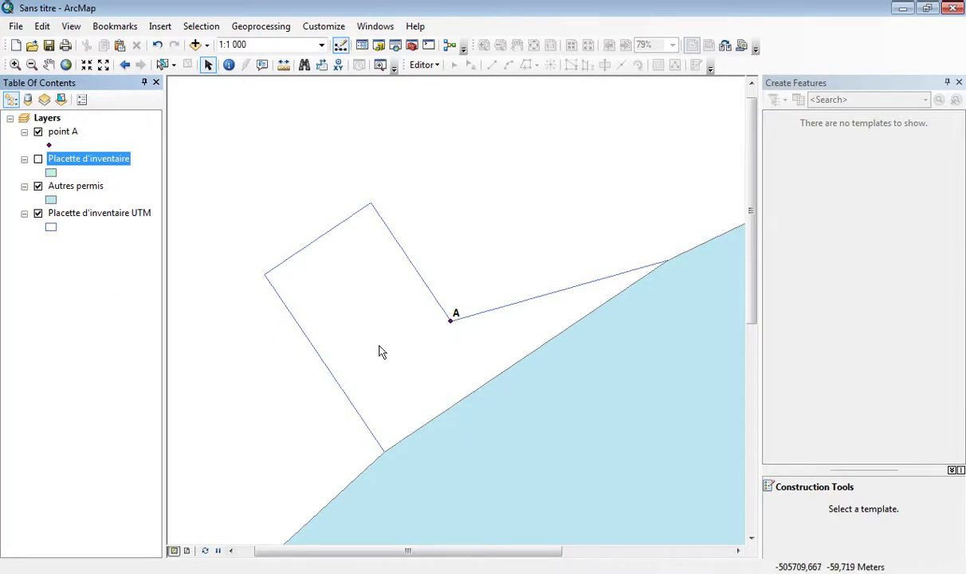